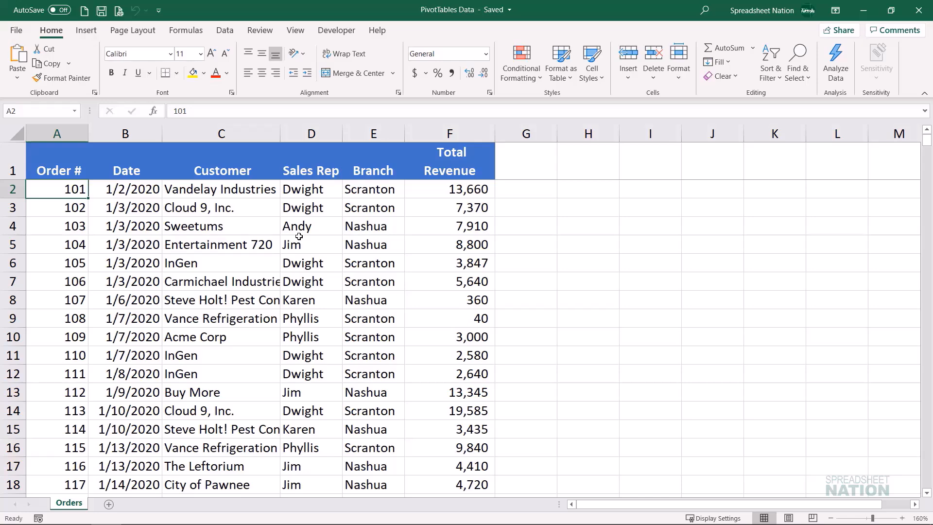
Create a PivotTable on a new worksheet from the Orders data in A1:F501
scroll(238, 295, down, 8)
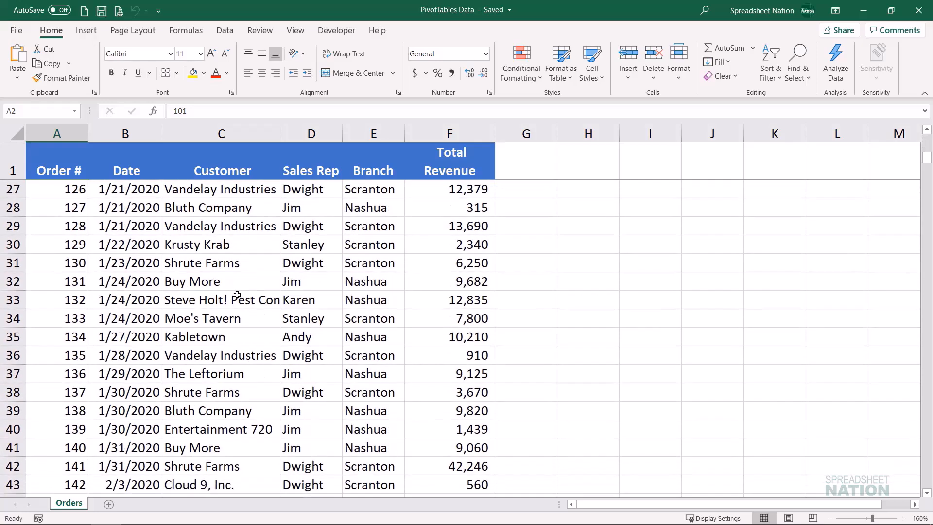
scroll(237, 295, up, 8)
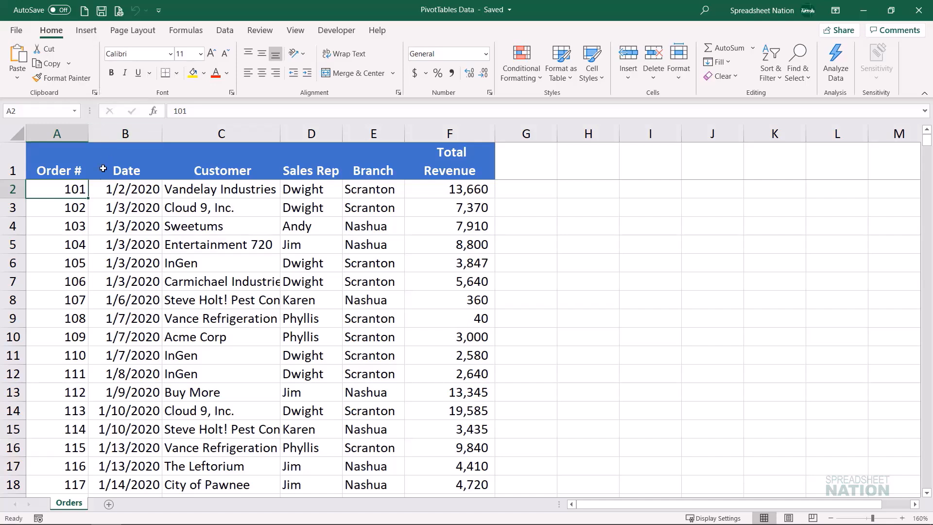
click(103, 203)
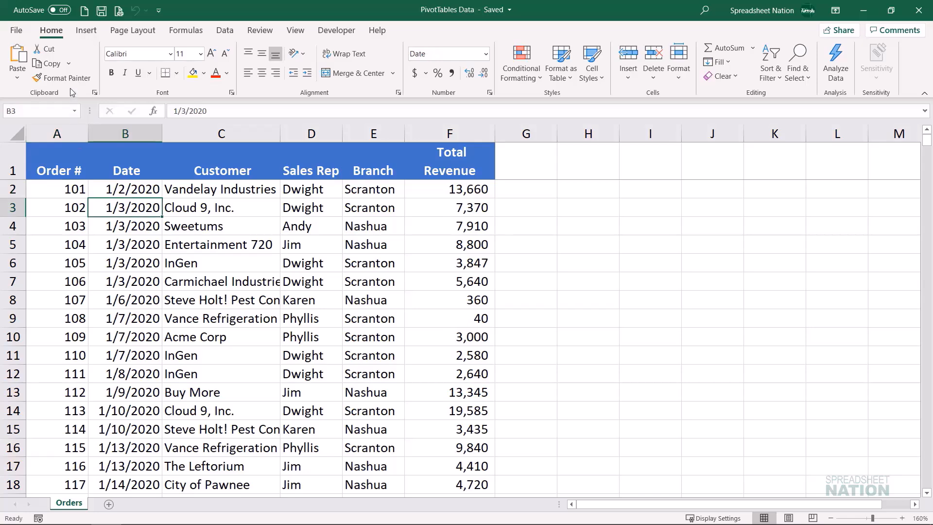
click(84, 32)
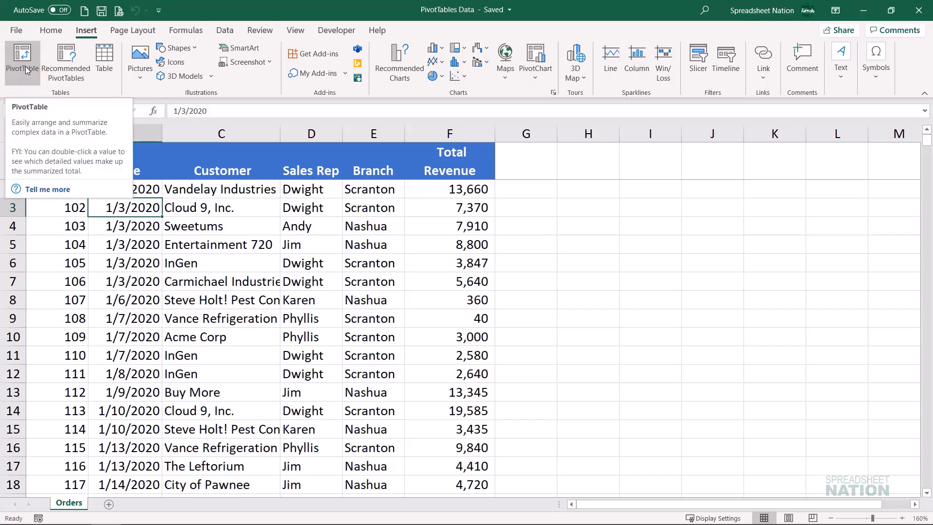
key(alt+n)
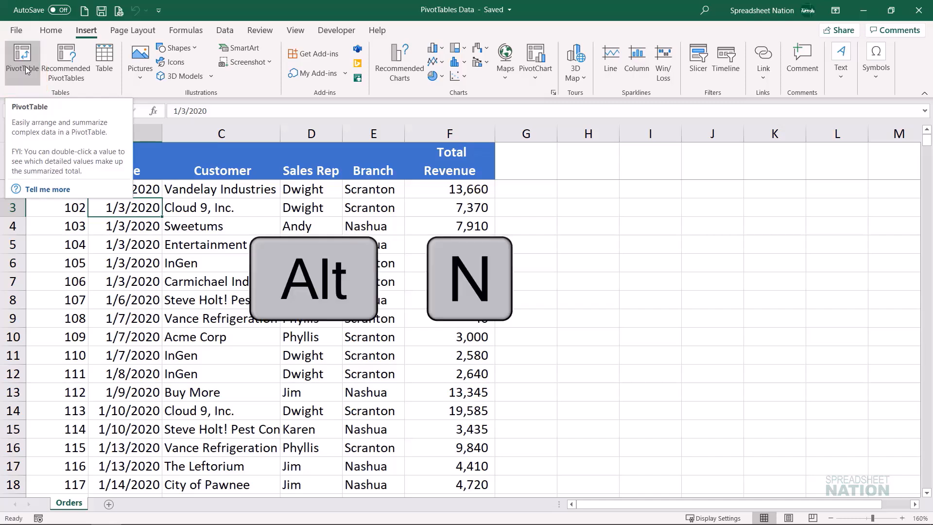
key(v)
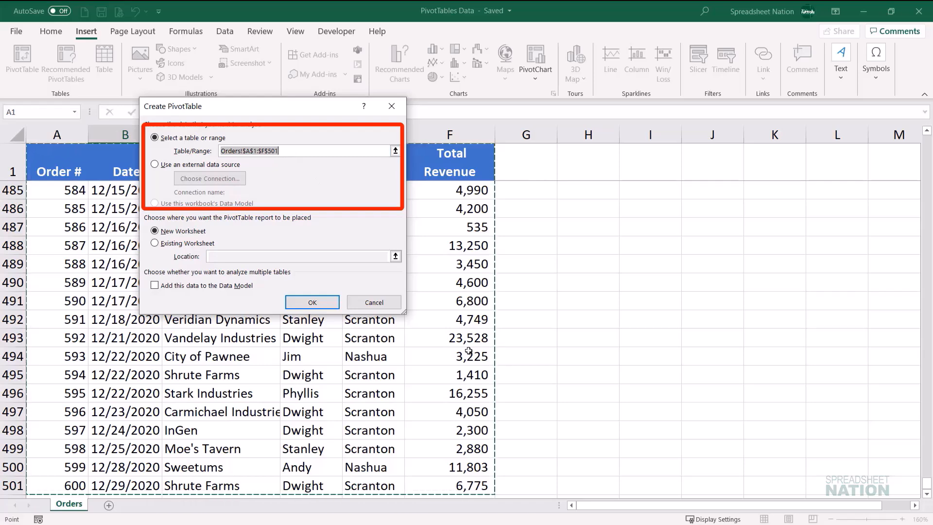
scroll(468, 350, down, 3)
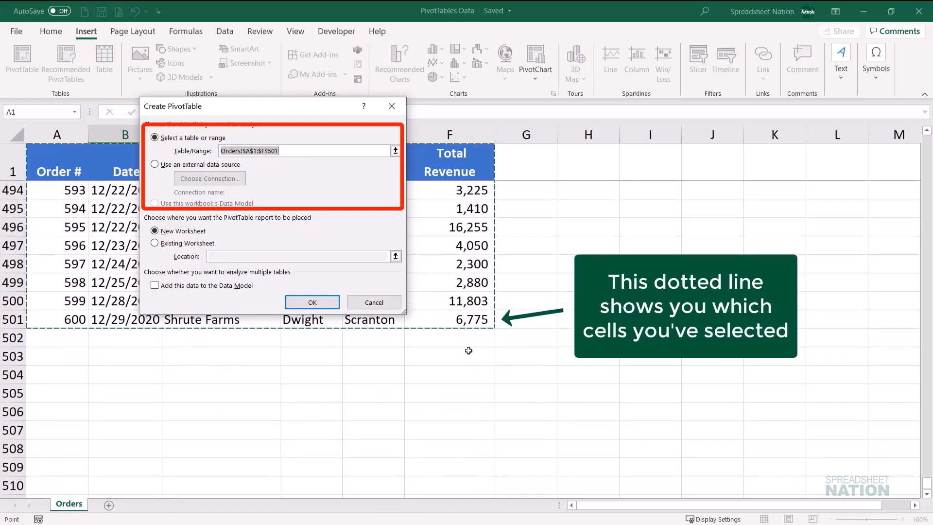
scroll(469, 350, up, 1)
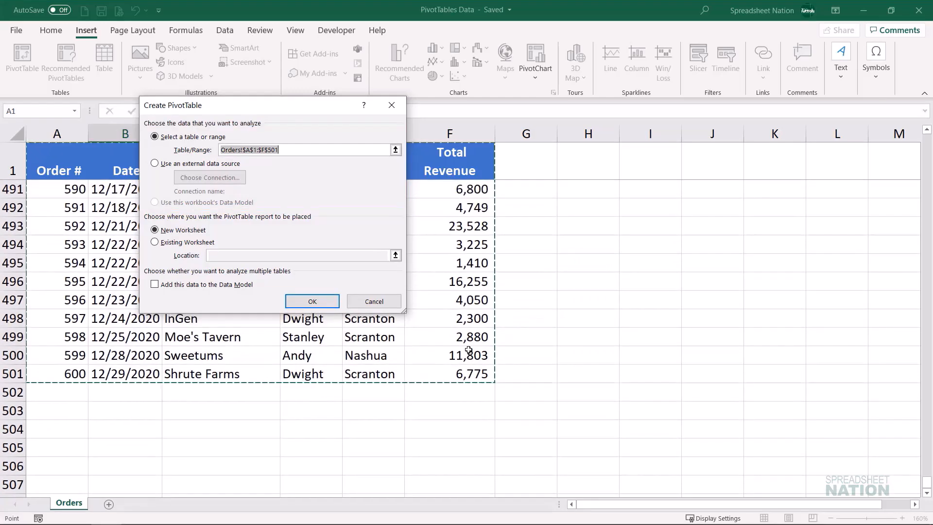
drag(299, 109, 272, 142)
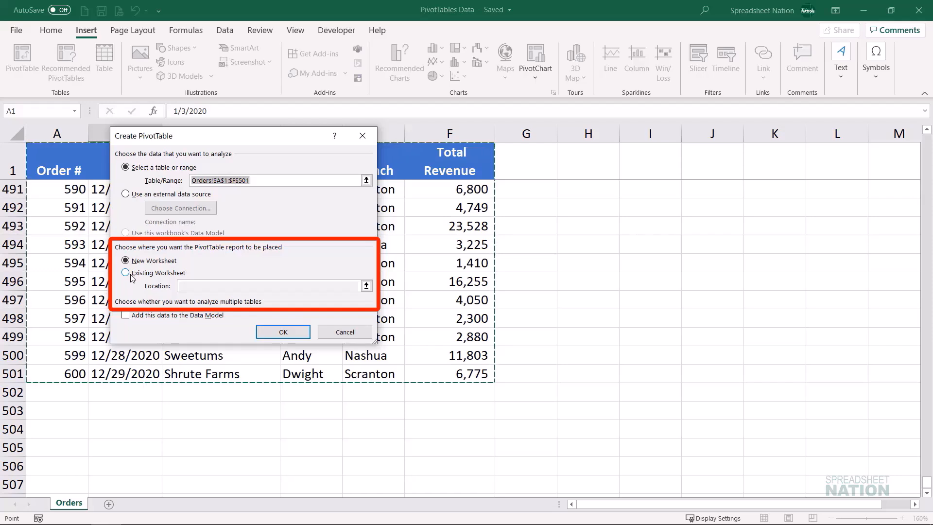
click(282, 332)
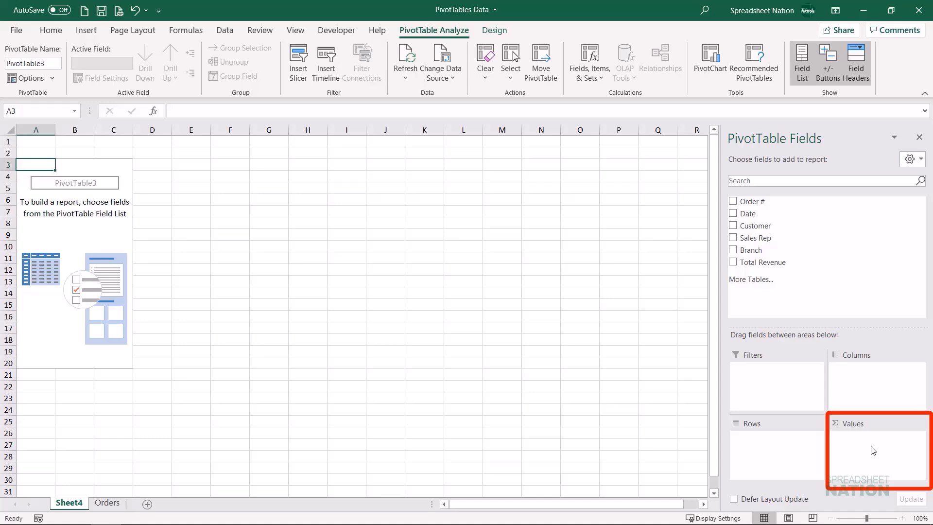
click(91, 217)
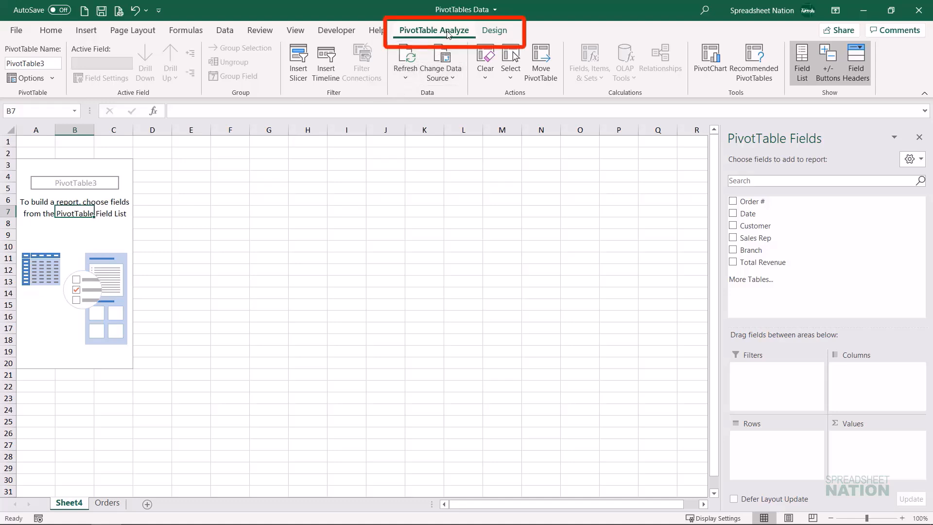
click(494, 32)
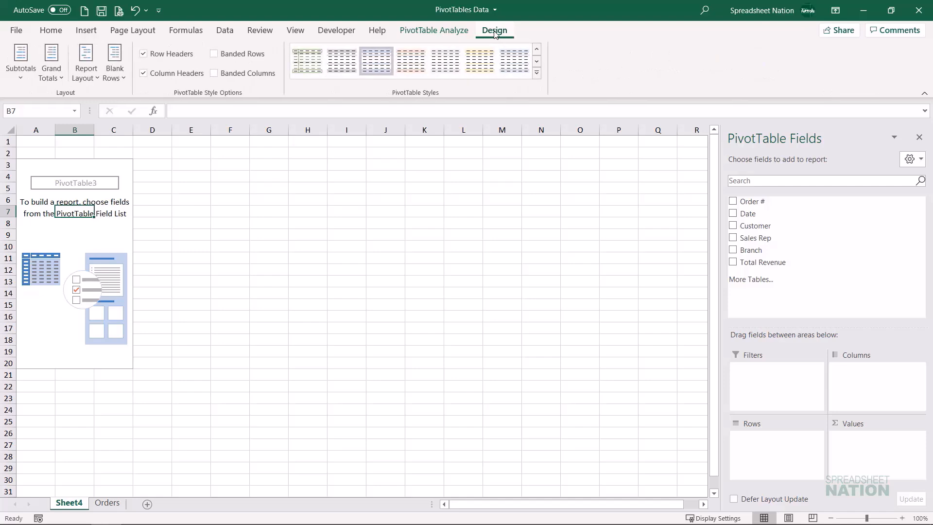
click(448, 33)
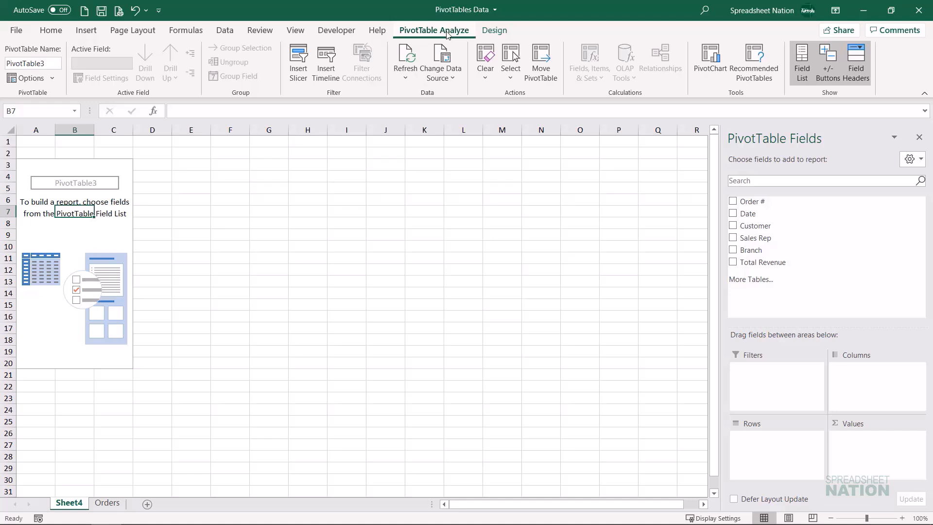
click(492, 32)
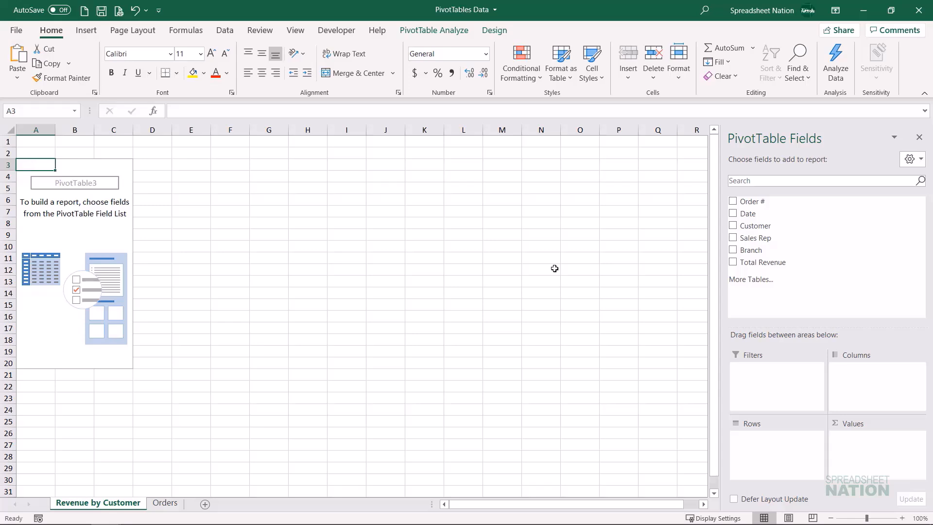
Lay out the PivotTable with Customer as the row field and the sum of Total Revenue as the value field
drag(753, 231, 756, 446)
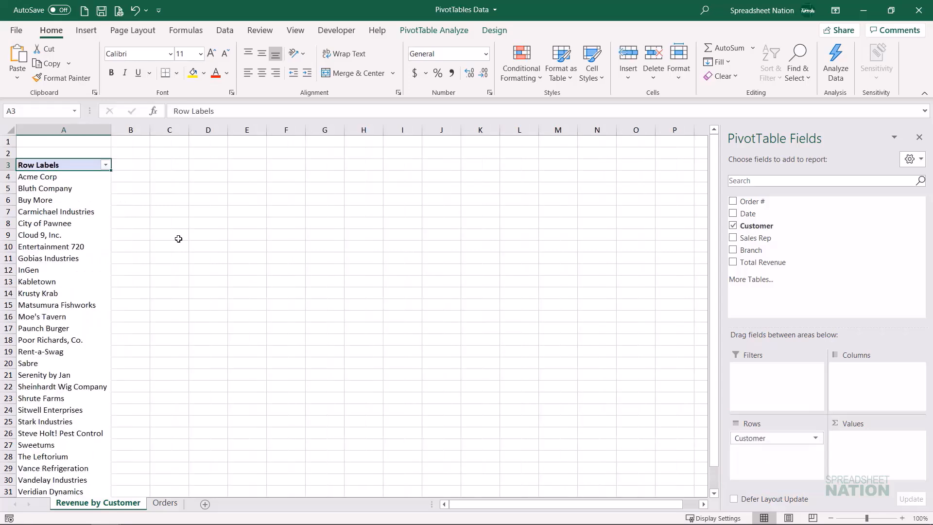
scroll(178, 239, down, 3)
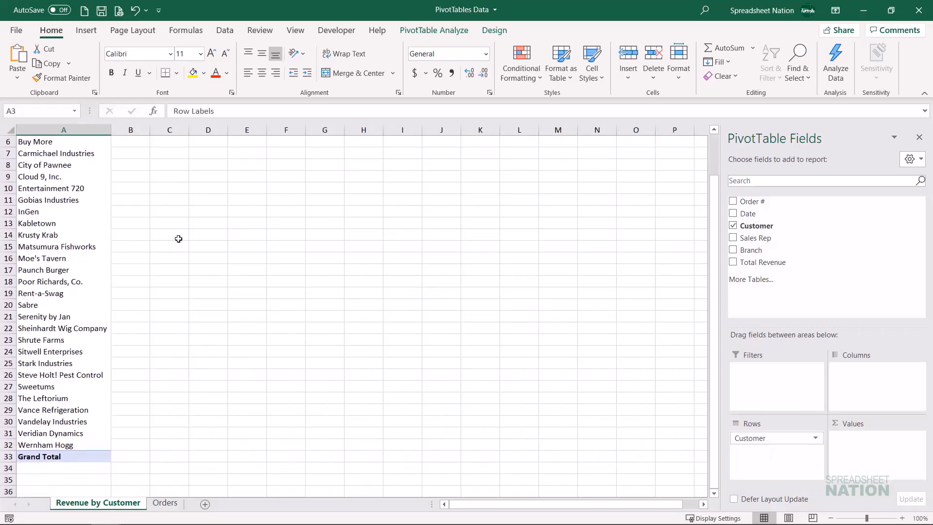
scroll(179, 239, up, 1)
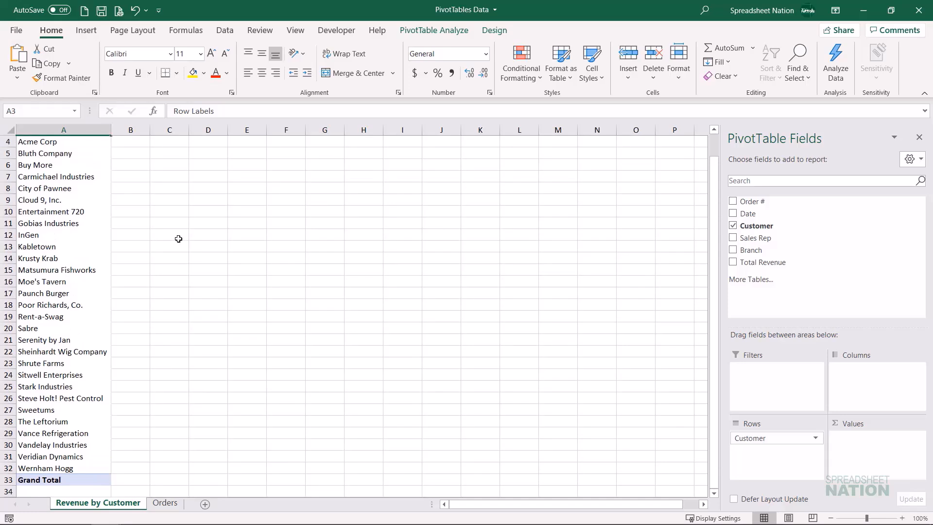
scroll(178, 238, up, 1)
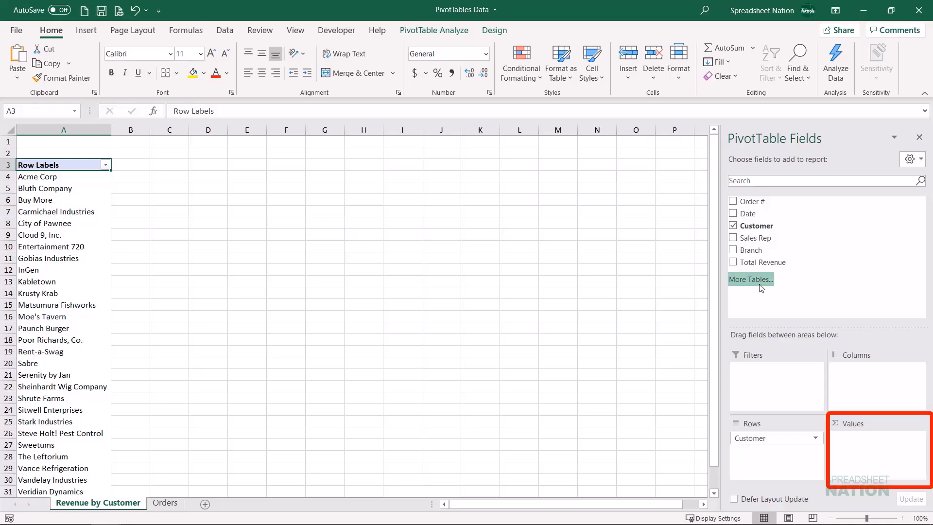
drag(778, 262, 859, 446)
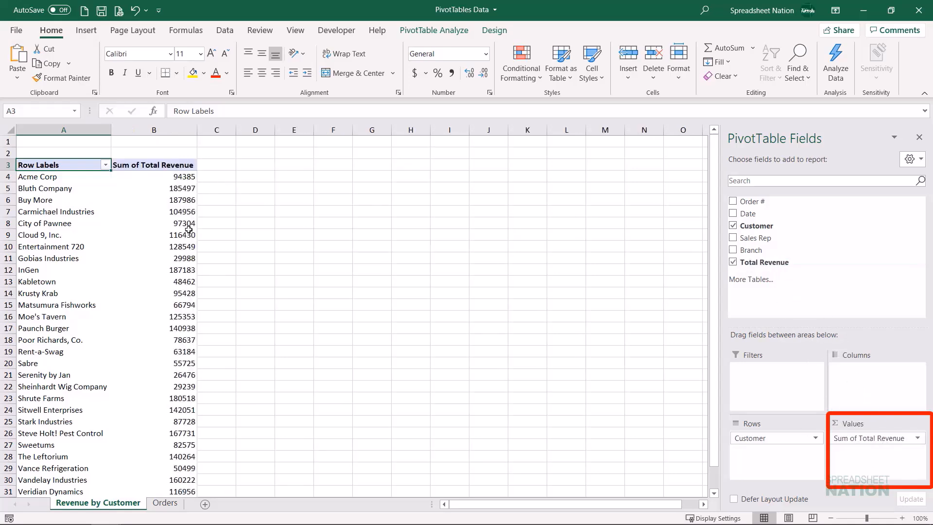
scroll(189, 229, down, 1)
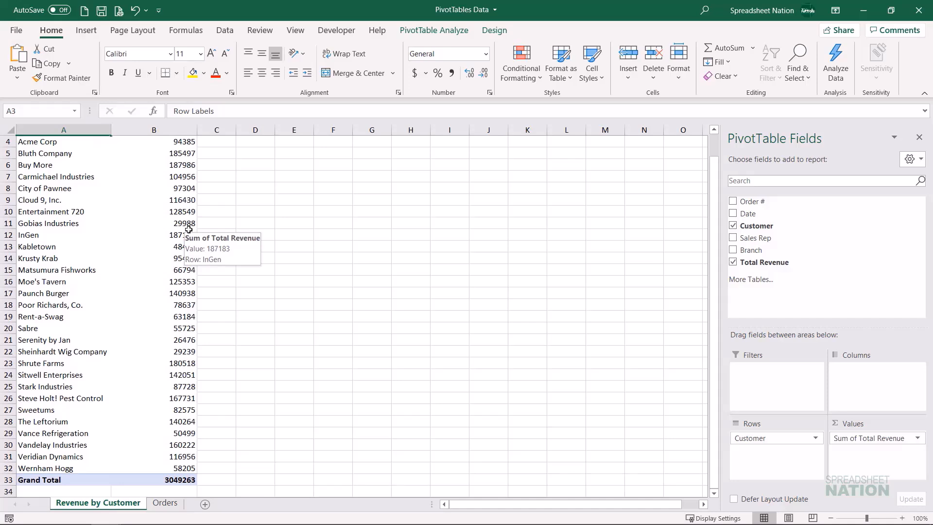
scroll(189, 229, up, 1)
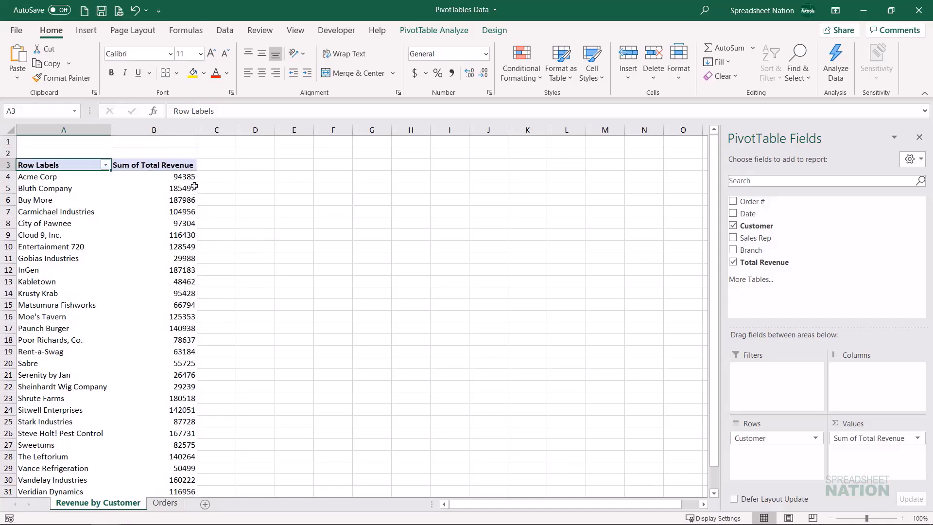
Apply the comma number style to all the PivotTable's revenue figures, including the grand total
drag(188, 176, 189, 480)
scroll(244, 396, up, 1)
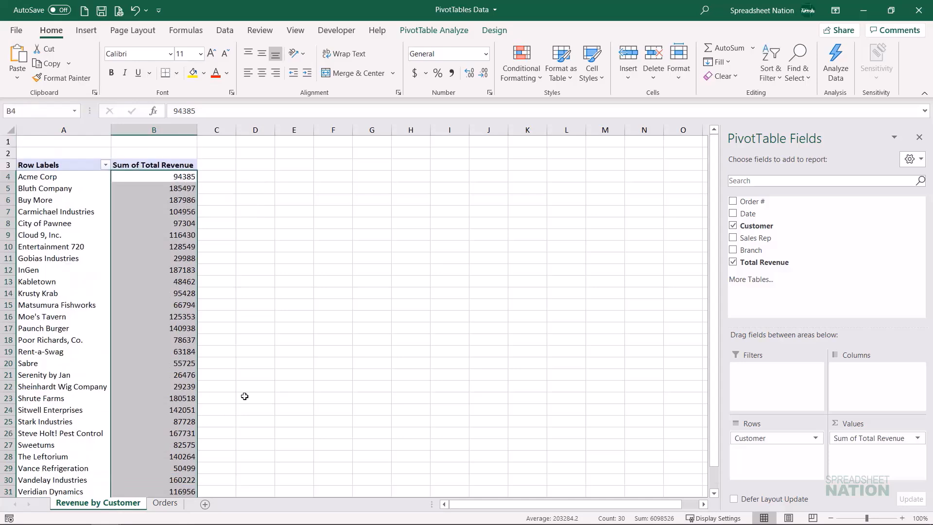
click(453, 73)
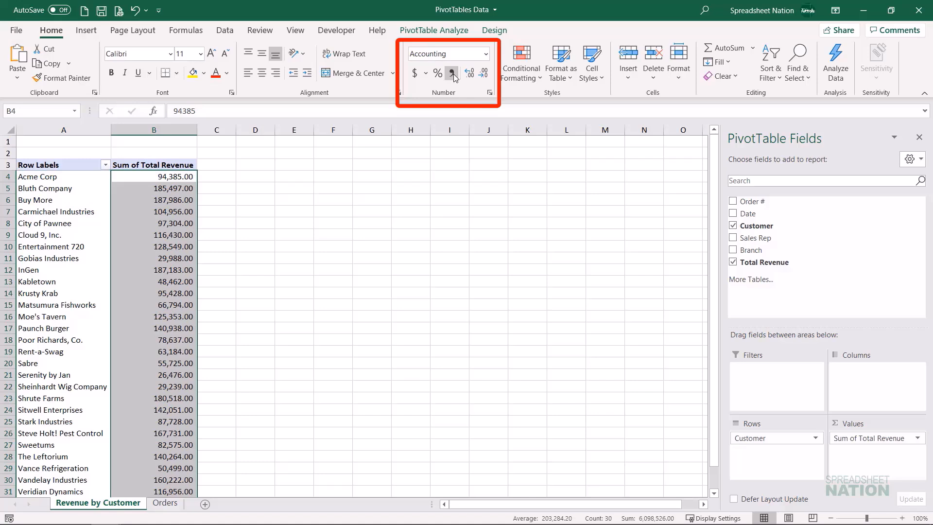
click(137, 252)
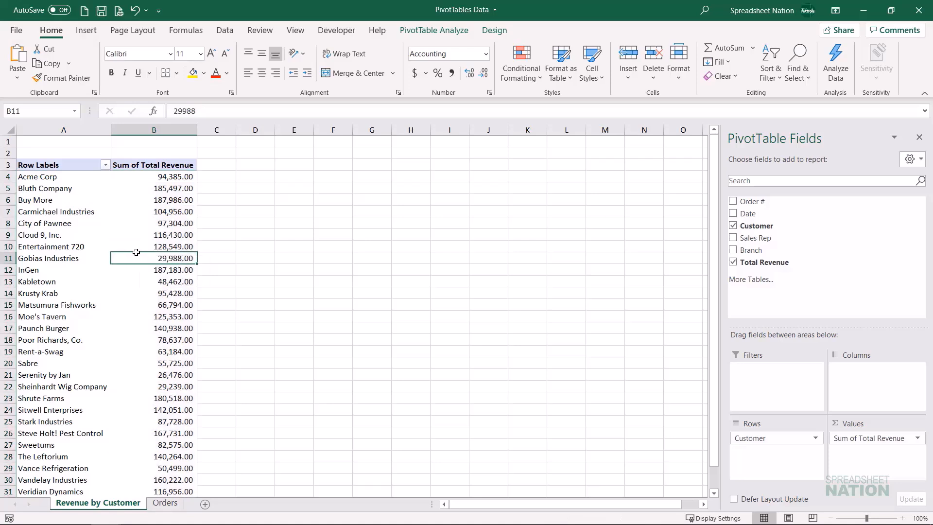
Set the Total Revenue value field's number format to Number with 0 decimal places, a 1000 separator and negatives in black parentheses
click(160, 219)
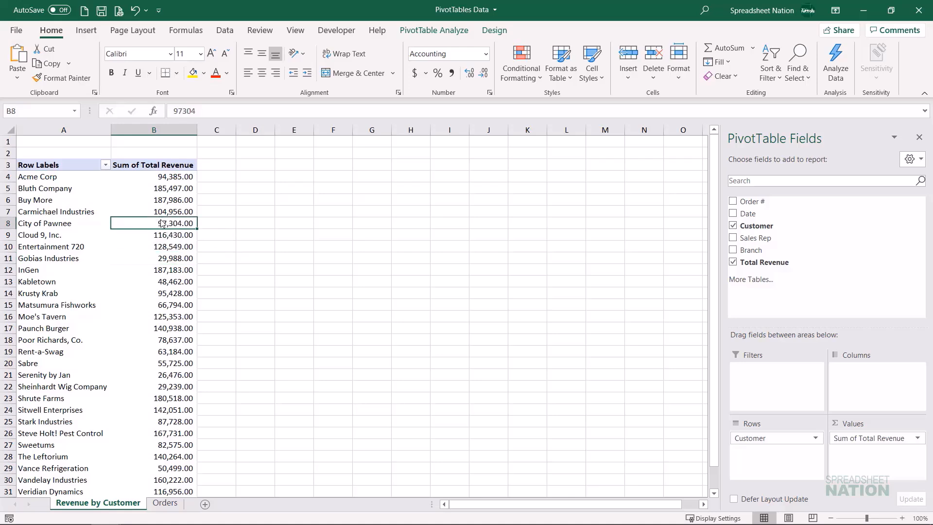
right_click(160, 219)
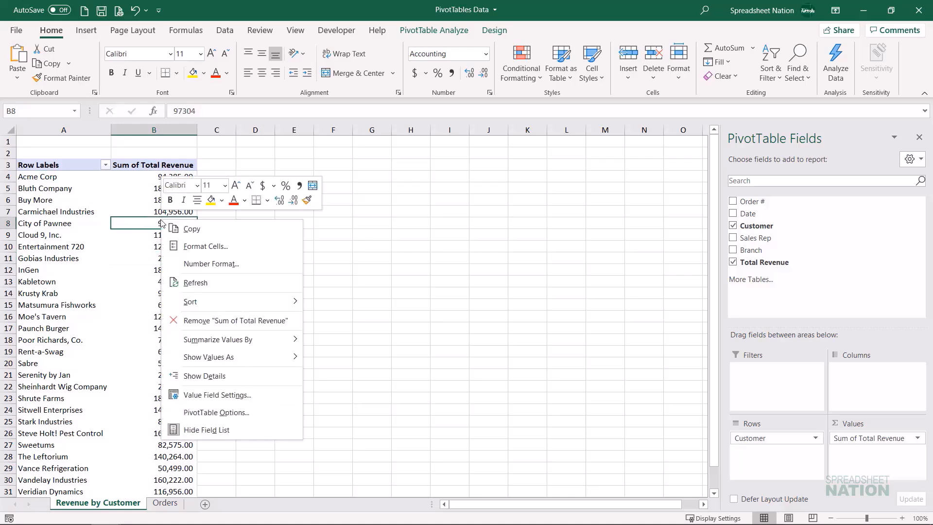
click(229, 395)
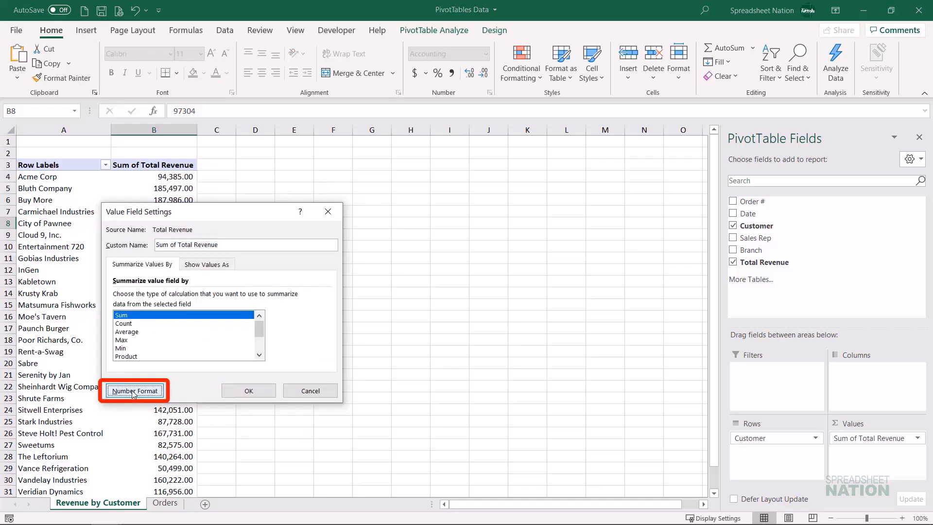
click(134, 391)
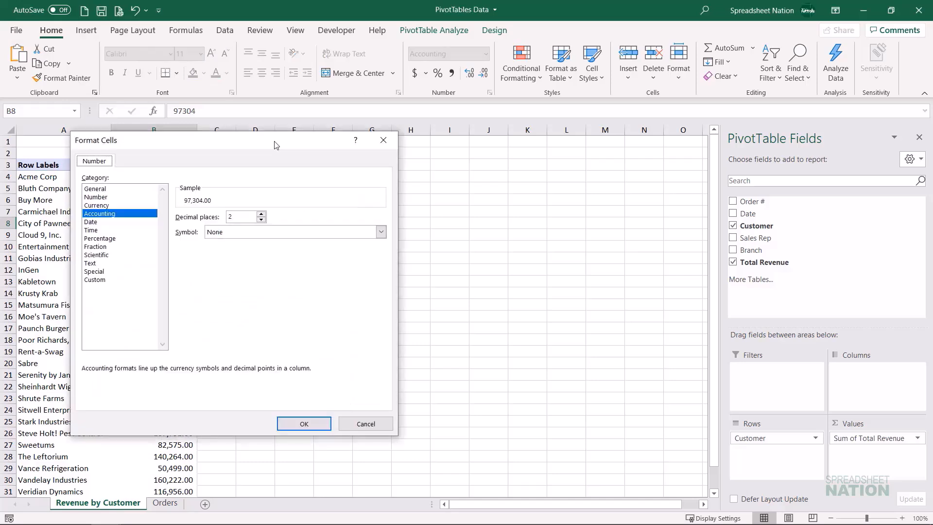
click(116, 198)
click(263, 219)
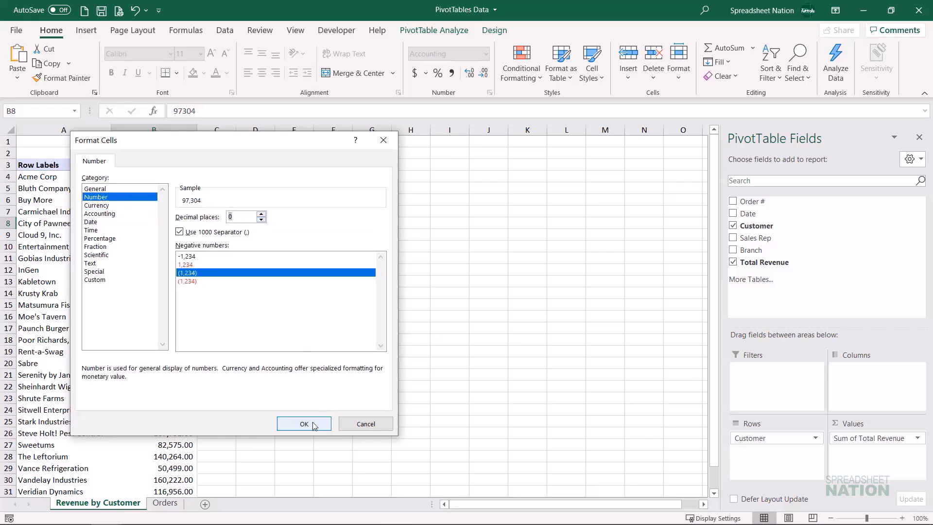
click(313, 422)
click(251, 391)
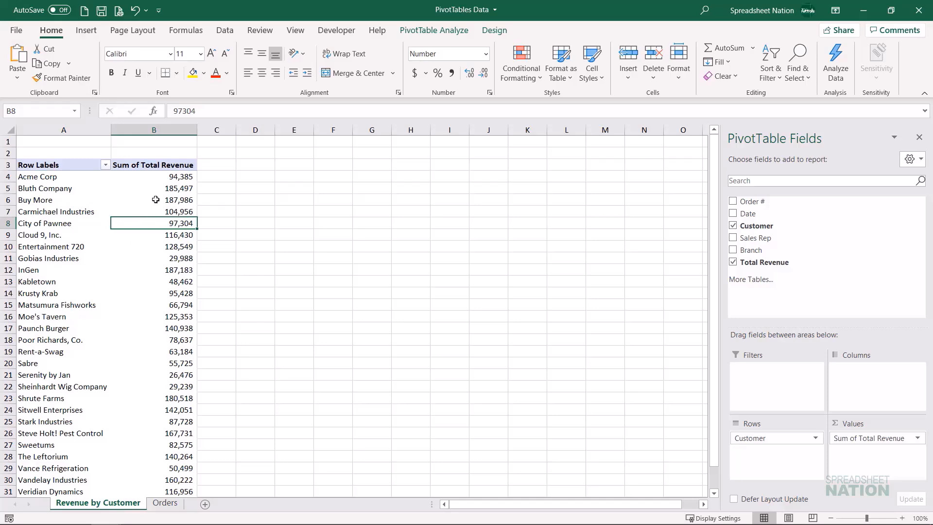
Sort the customers by total revenue from largest to smallest and review the sorted list down to the grand total
mouse_move(172, 177)
right_click(175, 177)
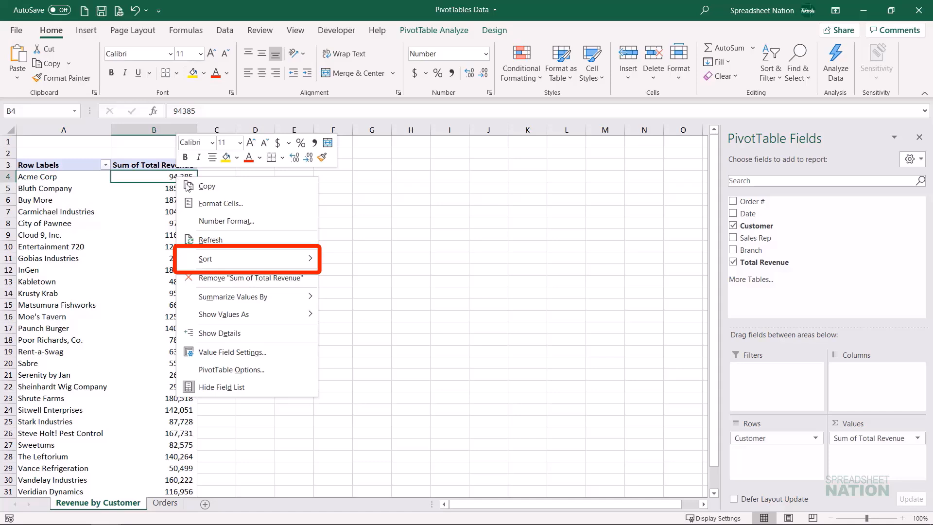
mouse_move(227, 261)
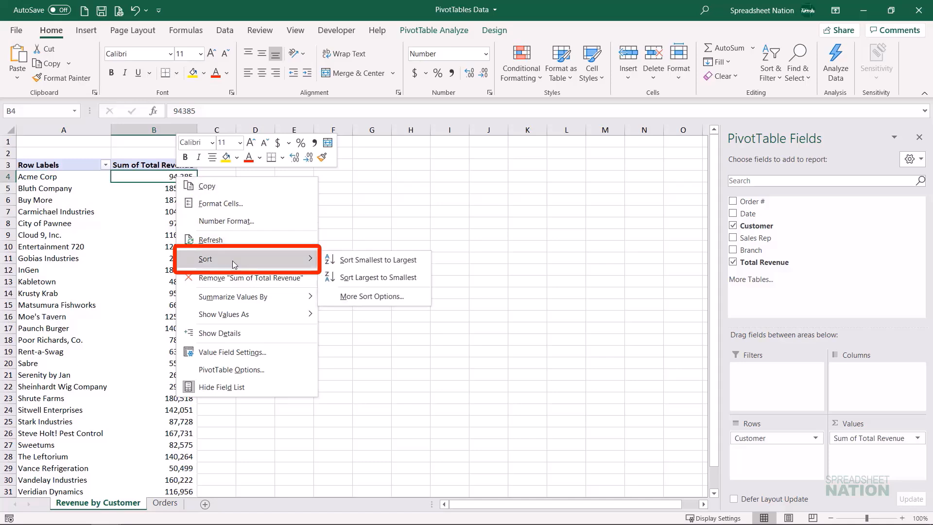
click(351, 276)
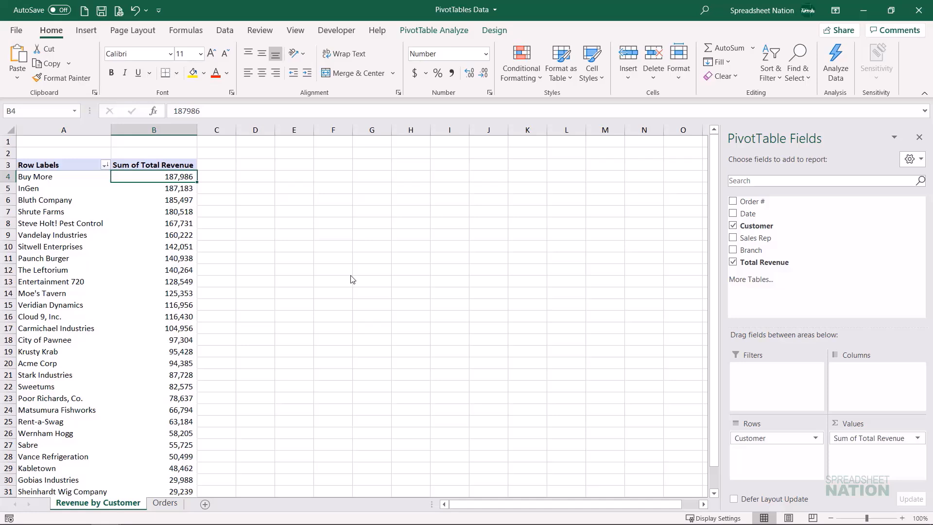
scroll(352, 279, down, 4)
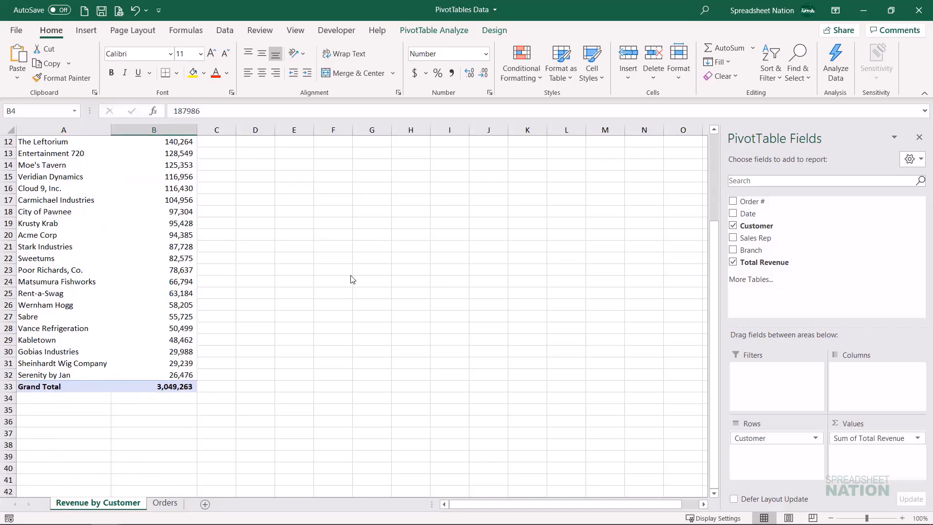
scroll(353, 280, up, 4)
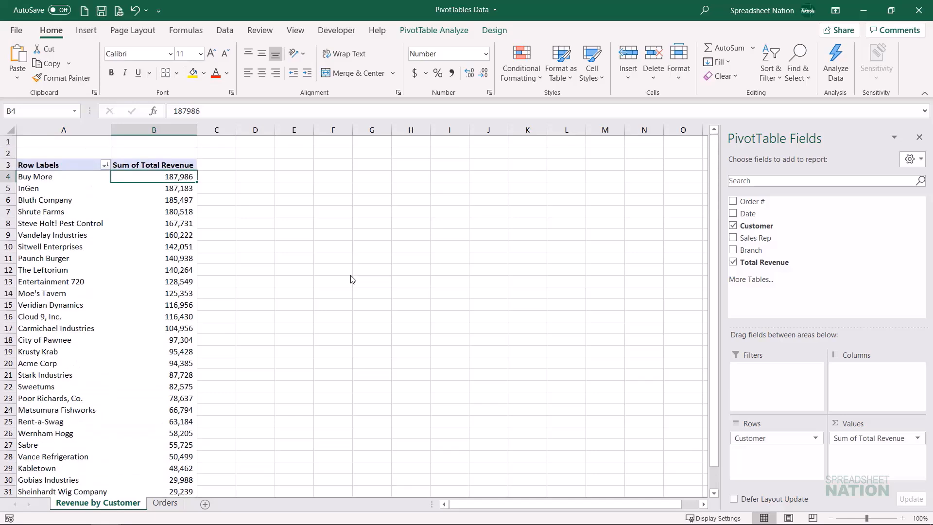
scroll(353, 279, down, 4)
scroll(352, 280, up, 4)
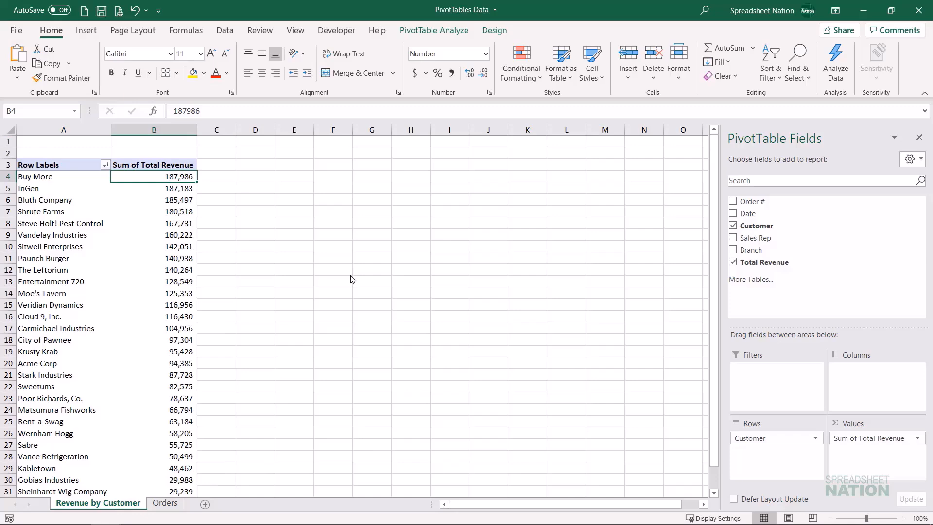